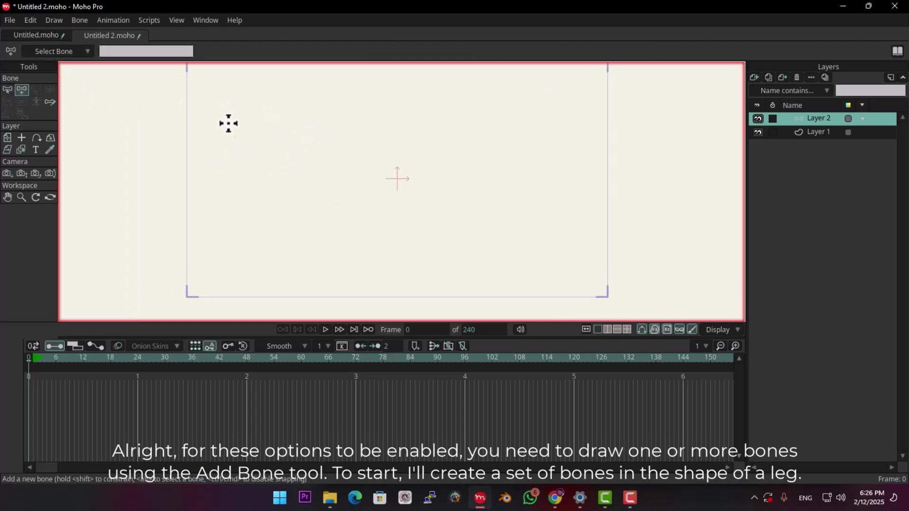
- Draw a connected chain of three bones shaped like a leg: thigh, shin and horizontal foot, in the left part of the frame
{"action": "mouse_move", "coordinate": [261, 124]}
{"action": "left_mouse_down"}
{"action": "mouse_move", "coordinate": [289, 197]}
{"action": "mouse_move", "coordinate": [280, 197]}
{"action": "mouse_move", "coordinate": [277, 275]}
{"action": "mouse_move", "coordinate": [320, 273]}
{"action": "left_mouse_up"}
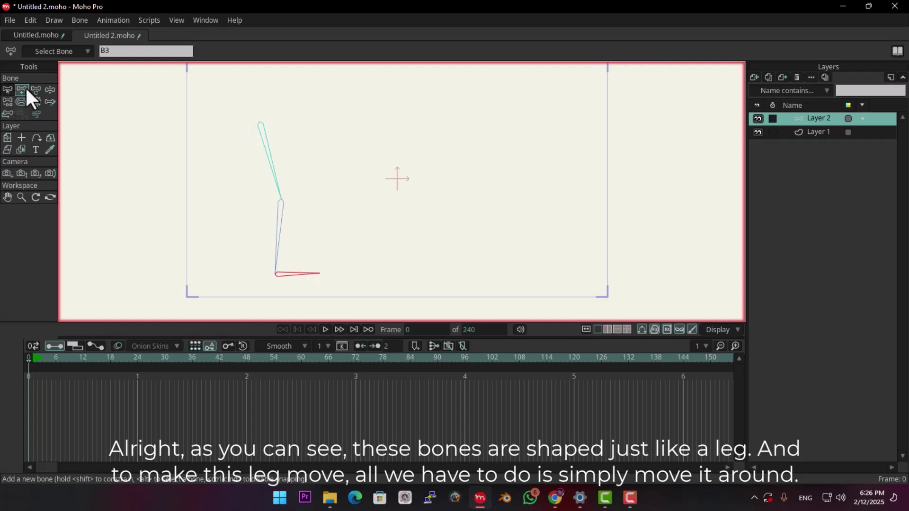
- Test how the leg bones bend together by moving the shin with the Manipulate Bones tool
{"action": "left_click", "coordinate": [49, 90]}
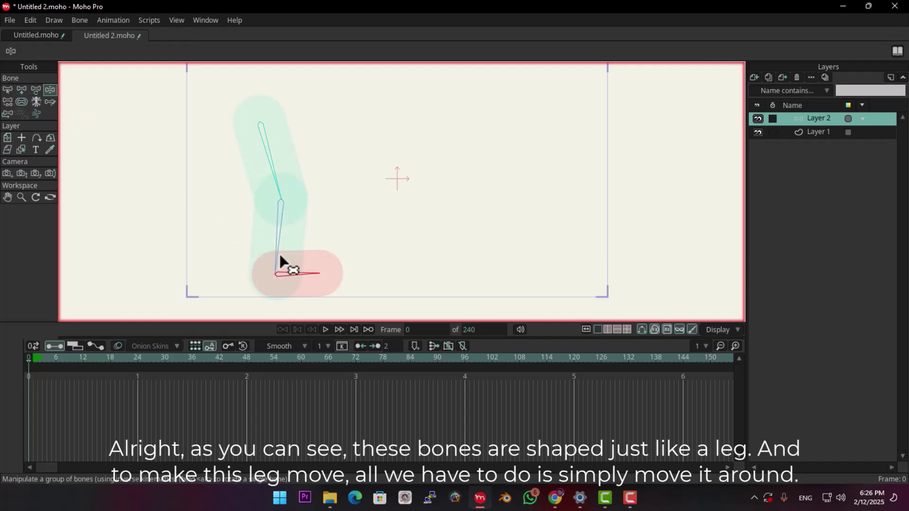
{"action": "left_click", "coordinate": [7, 89]}
{"action": "left_click", "coordinate": [22, 102]}
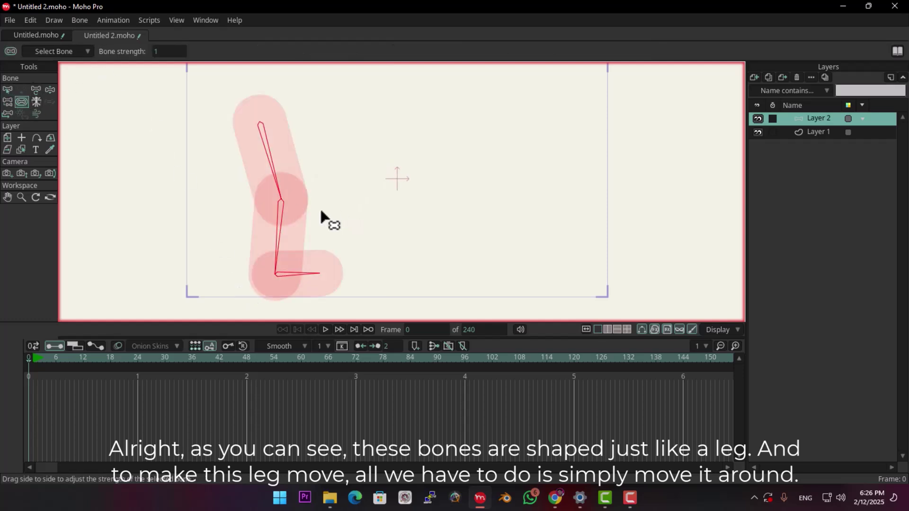
{"action": "left_click", "coordinate": [8, 87]}
{"action": "left_click", "coordinate": [50, 90]}
{"action": "left_click_drag", "start_coordinate": [279, 222], "coordinate": [268, 261]}
{"action": "left_click", "coordinate": [5, 90]}
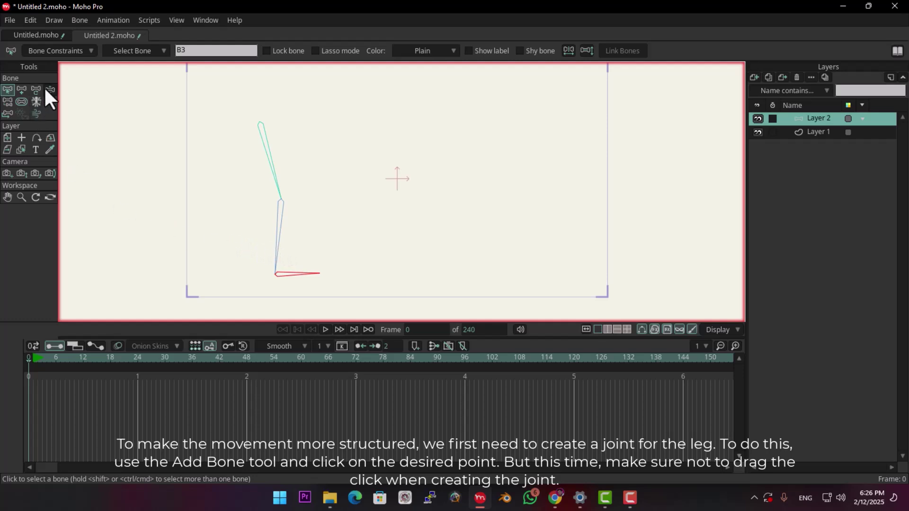
- With no bone selected, add a zero-length, unparented joint bone at the ankle where the shin meets the foot
{"action": "left_click", "coordinate": [21, 89]}
{"action": "scroll", "coordinate": [293, 244], "scroll_direction": "up", "scroll_amount": 3}
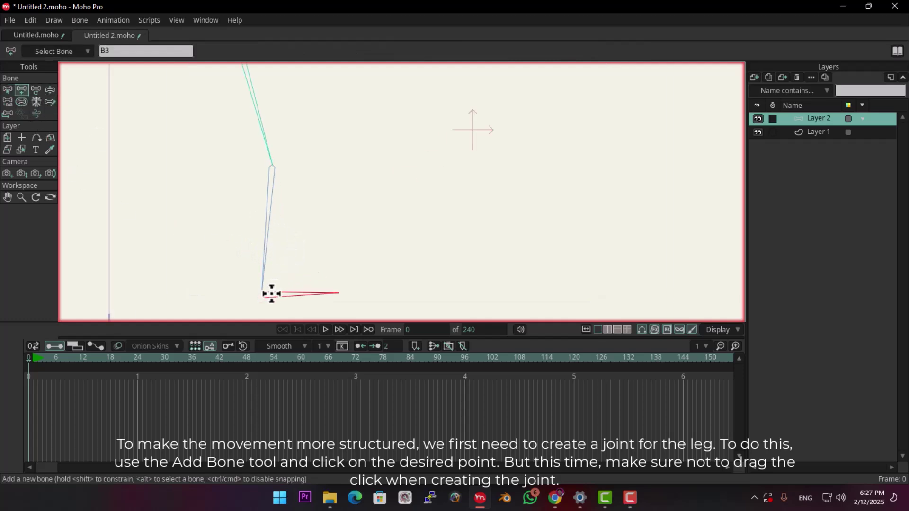
{"action": "left_click", "coordinate": [8, 89]}
{"action": "left_click", "coordinate": [348, 211]}
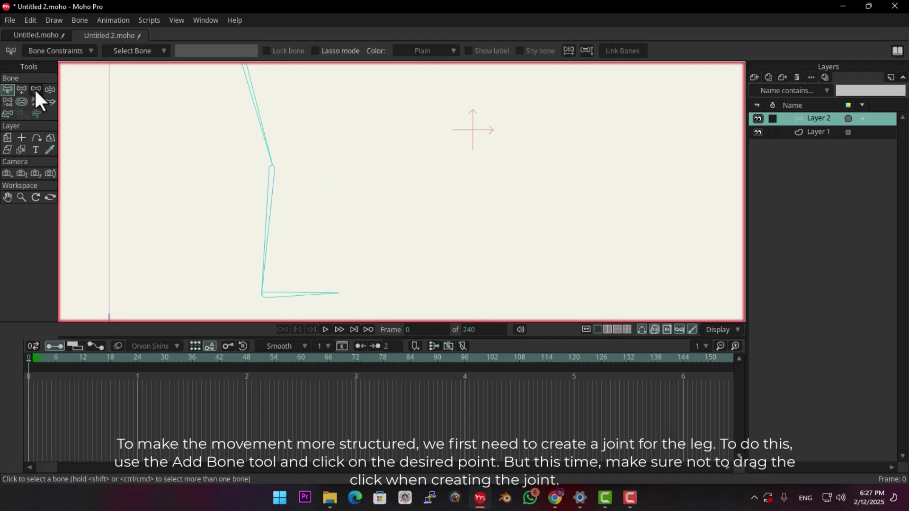
{"action": "left_click", "coordinate": [21, 89]}
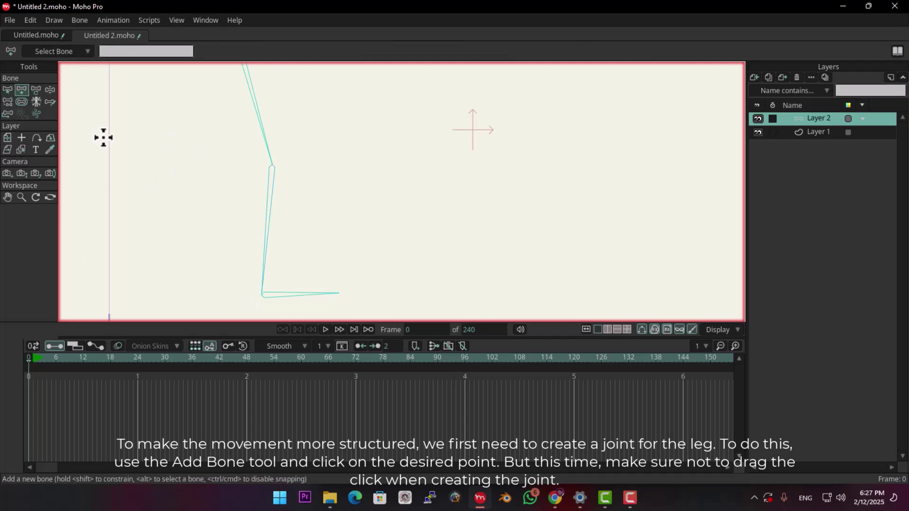
{"action": "left_click", "coordinate": [262, 296]}
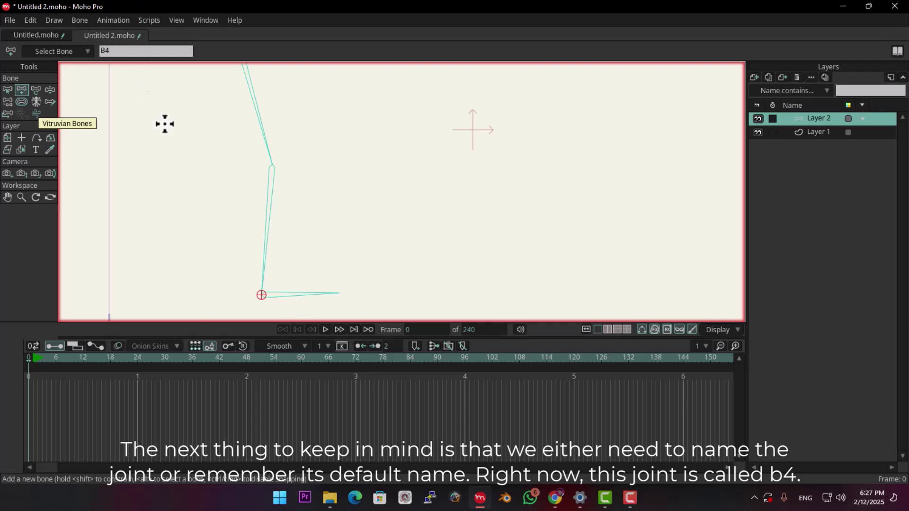
- Set the shin bone's inverse kinematics target to the ankle joint bone B4
{"action": "left_click", "coordinate": [7, 89]}
{"action": "left_click", "coordinate": [266, 229]}
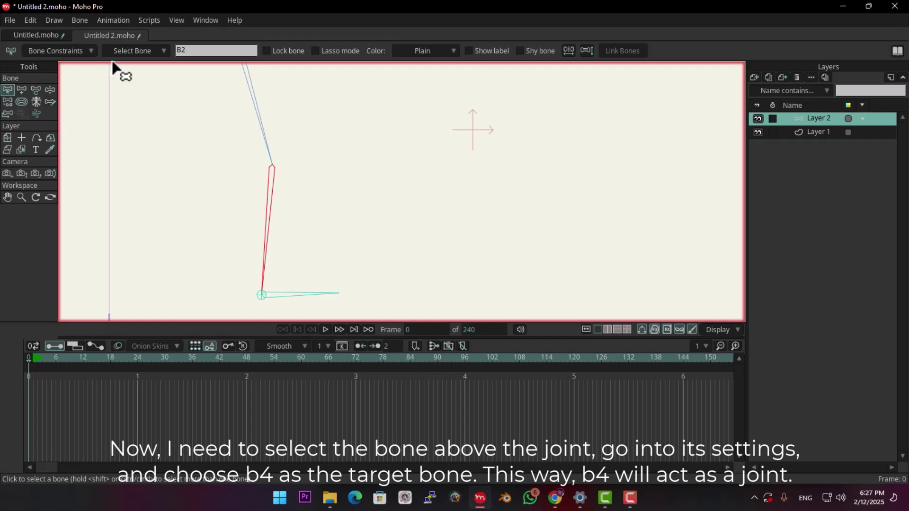
{"action": "left_click", "coordinate": [87, 52]}
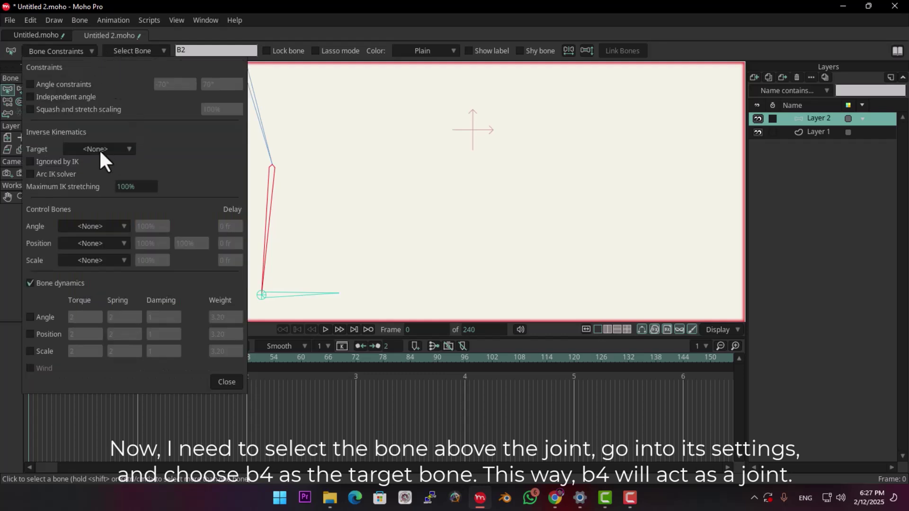
{"action": "left_click", "coordinate": [76, 149]}
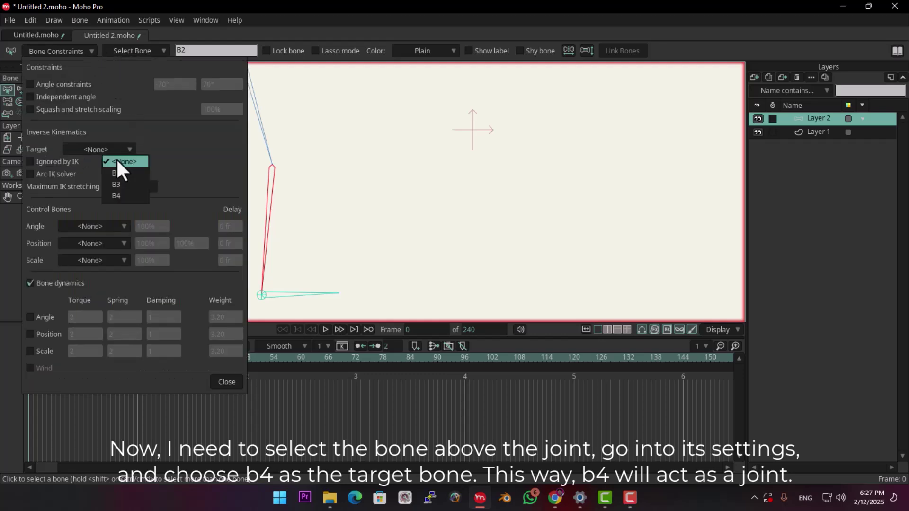
{"action": "left_click", "coordinate": [127, 200]}
{"action": "left_click", "coordinate": [85, 54]}
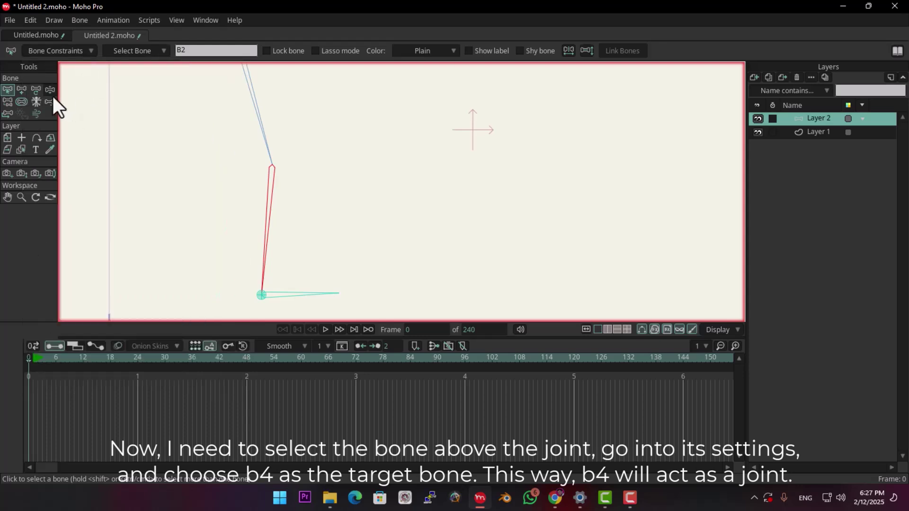
- Test the targeted leg with Manipulate Bones by moving the foot bone and the ankle joint bone
{"action": "left_click", "coordinate": [50, 91]}
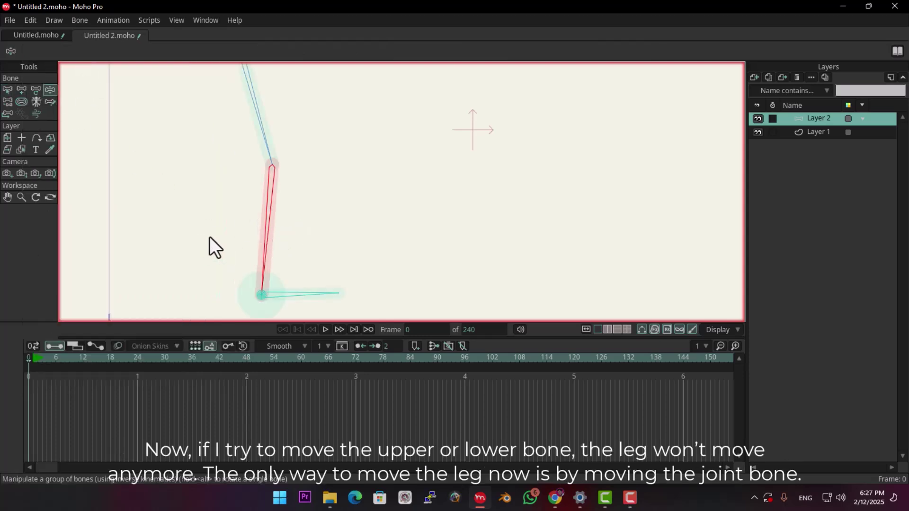
{"action": "scroll", "coordinate": [312, 297], "scroll_direction": "down", "scroll_amount": 2}
{"action": "left_click_drag", "start_coordinate": [328, 291], "coordinate": [353, 266]}
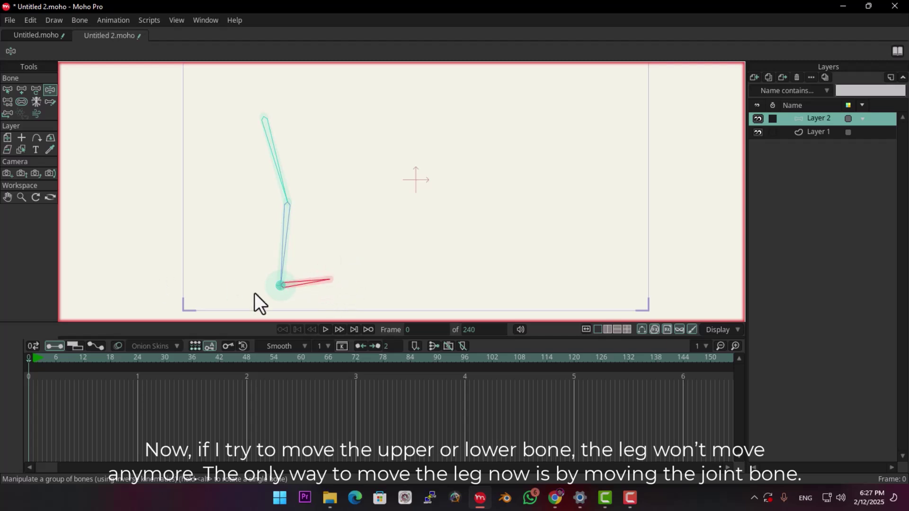
{"action": "left_click_drag", "start_coordinate": [278, 286], "coordinate": [316, 261]}
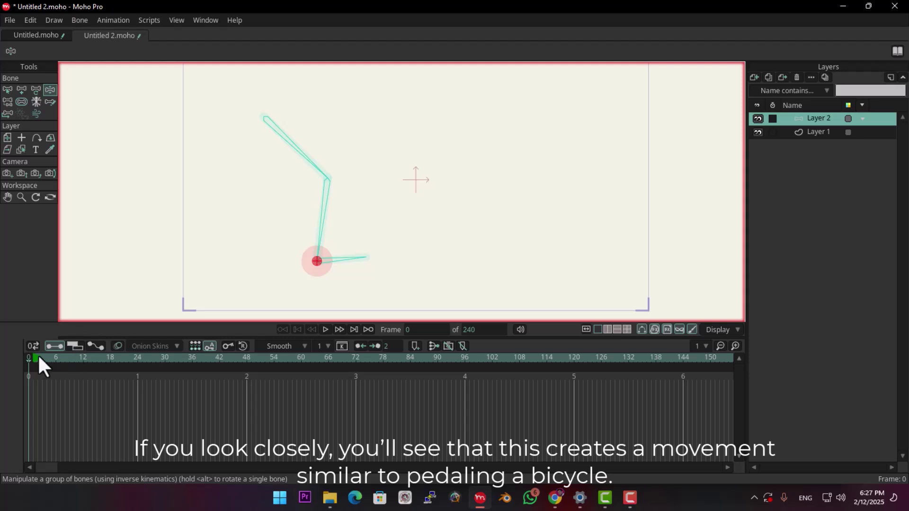
- Select all the leg bones and delete them from the bone layer
{"action": "scroll", "coordinate": [261, 236], "scroll_direction": "down", "scroll_amount": 3}
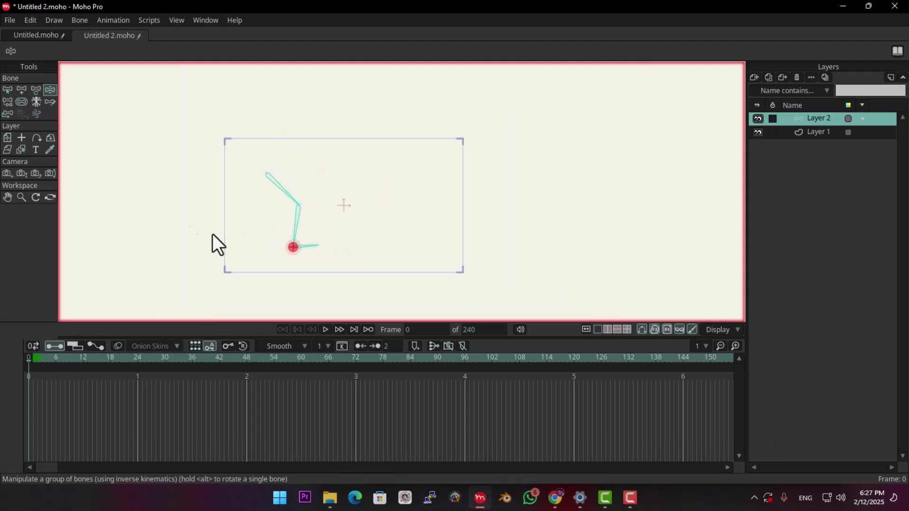
{"action": "left_click", "coordinate": [7, 91]}
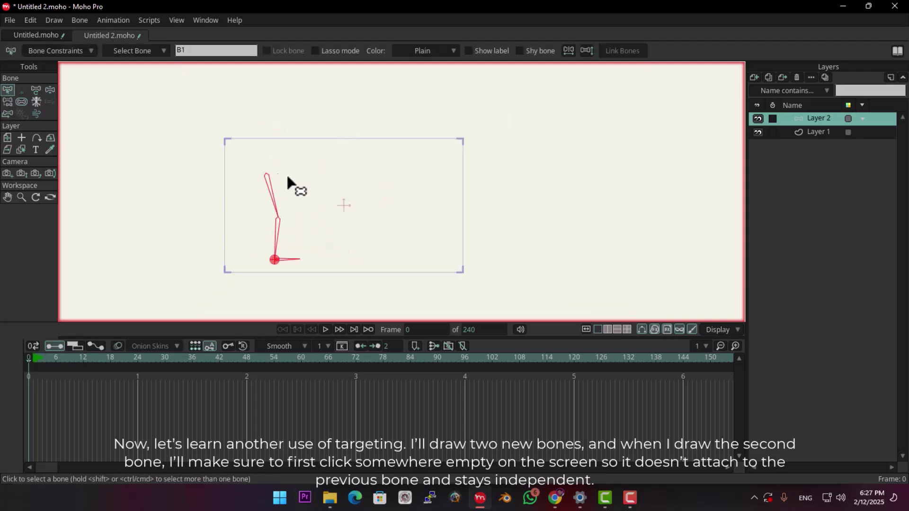
{"action": "key", "text": "ctrl+a"}
{"action": "key", "text": "Delete"}
{"action": "left_click", "coordinate": [61, 49]}
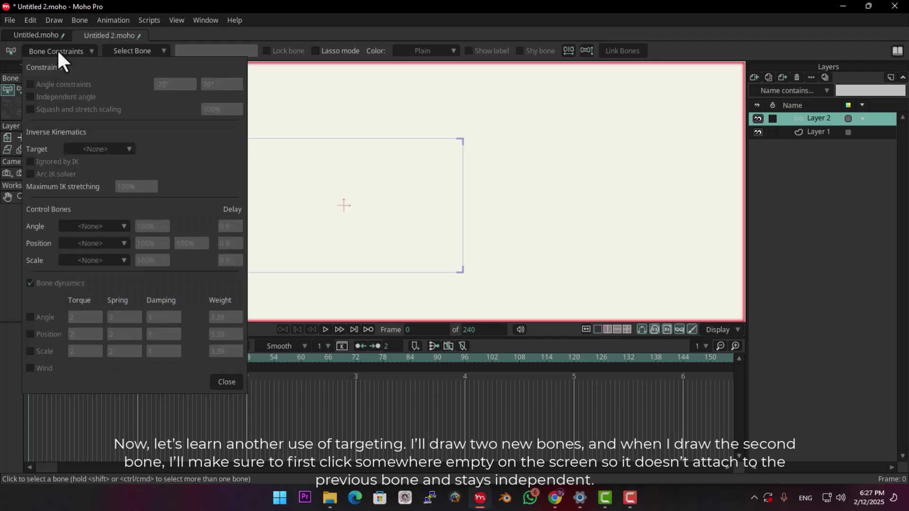
- Draw two independent horizontal bones, one on each side of the frame, deselecting the first so the second stays unparented
{"action": "left_click", "coordinate": [21, 89]}
{"action": "left_click_drag", "start_coordinate": [451, 182], "coordinate": [389, 186]}
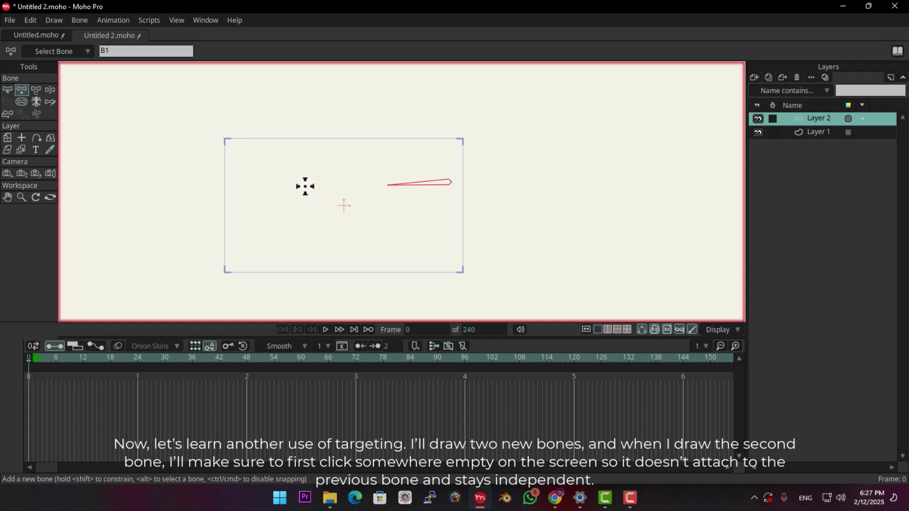
{"action": "left_click", "coordinate": [7, 90]}
{"action": "left_click", "coordinate": [220, 162]}
{"action": "left_click", "coordinate": [22, 89]}
{"action": "mouse_move", "coordinate": [285, 176]}
{"action": "left_mouse_down"}
{"action": "mouse_move", "coordinate": [238, 186]}
{"action": "mouse_move", "coordinate": [234, 175]}
{"action": "left_mouse_up"}
- Test moving bone B2 with Manipulate Bones while neither of the two bones has a target
{"action": "left_click", "coordinate": [7, 89]}
{"action": "left_click", "coordinate": [436, 183]}
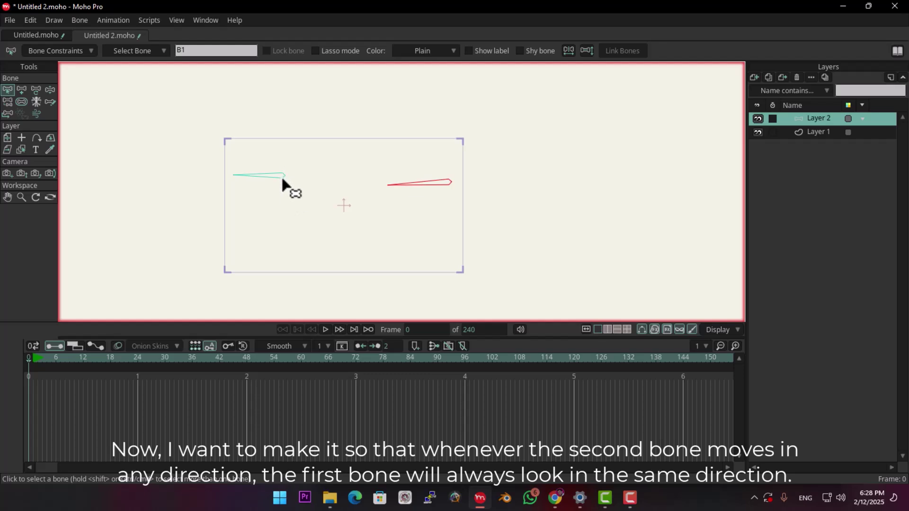
{"action": "left_click", "coordinate": [49, 89]}
{"action": "mouse_move", "coordinate": [271, 180]}
{"action": "left_mouse_down"}
{"action": "mouse_move", "coordinate": [278, 225]}
{"action": "mouse_move", "coordinate": [269, 180]}
{"action": "left_mouse_up"}
- Set the inverse kinematics target of bone B1 to B2
{"action": "left_click", "coordinate": [8, 90]}
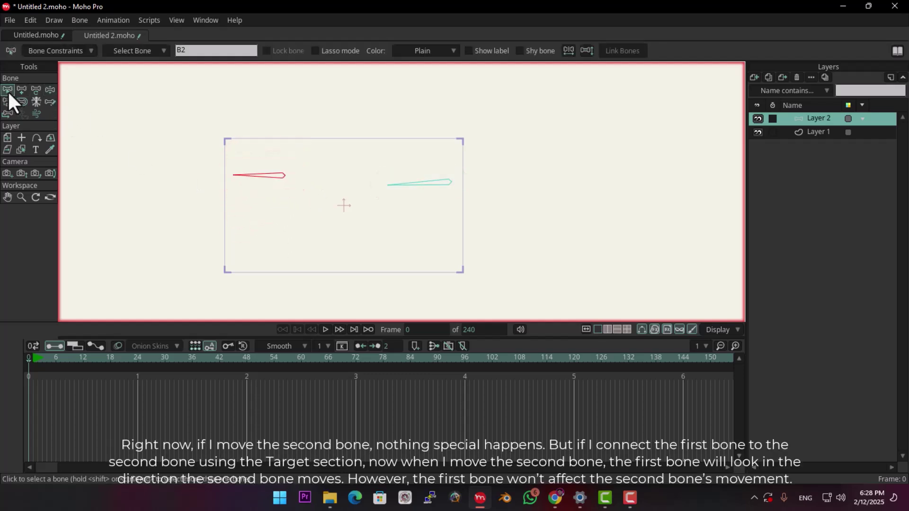
{"action": "left_click", "coordinate": [419, 188]}
{"action": "left_click", "coordinate": [76, 51]}
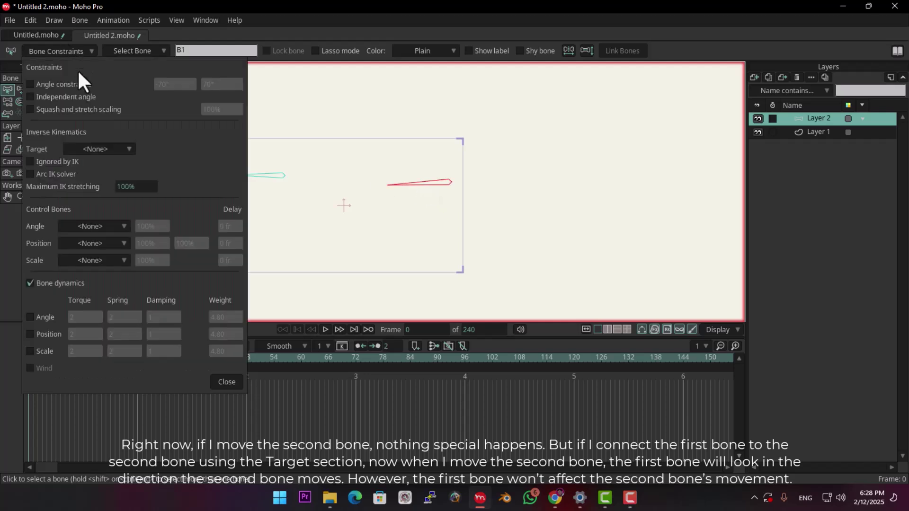
{"action": "left_click", "coordinate": [94, 150]}
{"action": "left_click", "coordinate": [109, 179]}
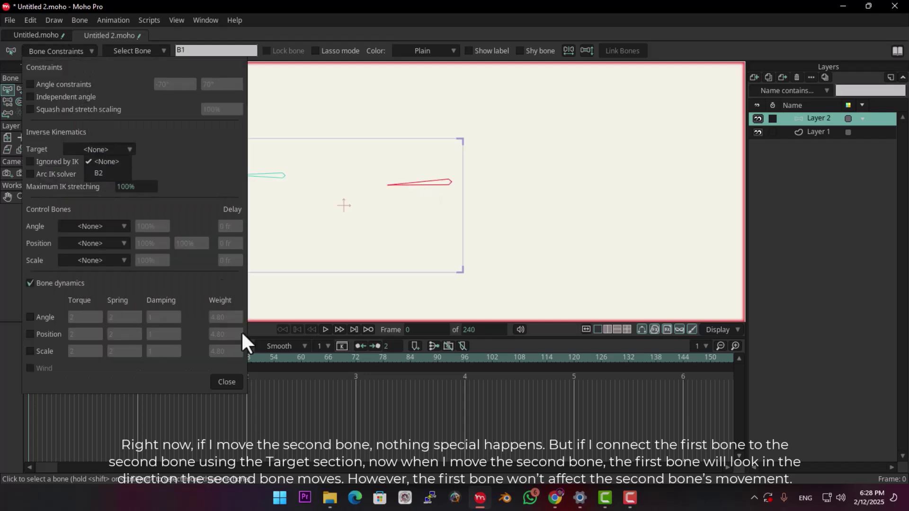
{"action": "left_click", "coordinate": [228, 383]}
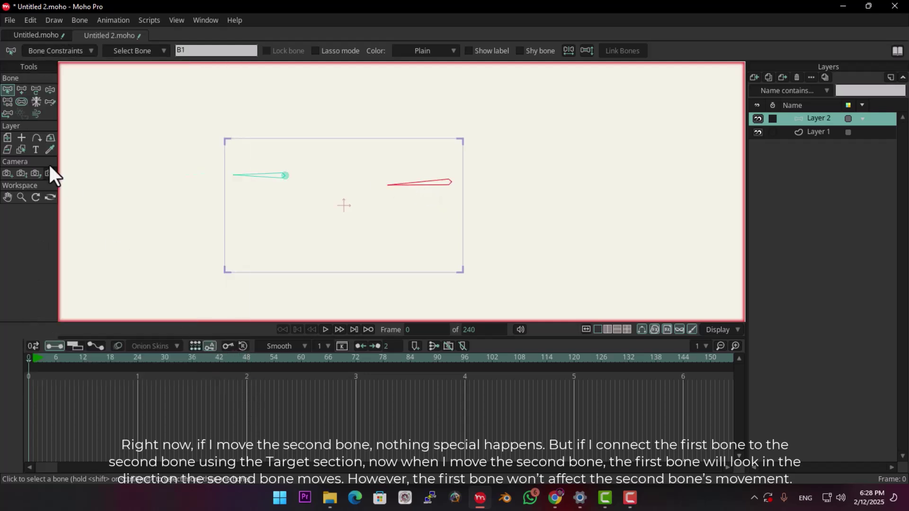
- Test the target link with Manipulate Bones by moving B2 around and then moving B1
{"action": "left_click", "coordinate": [50, 91]}
{"action": "left_click_drag", "start_coordinate": [255, 182], "coordinate": [285, 231]}
{"action": "left_click_drag", "start_coordinate": [429, 172], "coordinate": [405, 211]}
{"action": "mouse_move", "coordinate": [291, 219]}
{"action": "left_mouse_down"}
{"action": "mouse_move", "coordinate": [305, 104]}
{"action": "mouse_move", "coordinate": [303, 223]}
{"action": "mouse_move", "coordinate": [311, 224]}
{"action": "mouse_move", "coordinate": [295, 219]}
{"action": "left_mouse_up"}
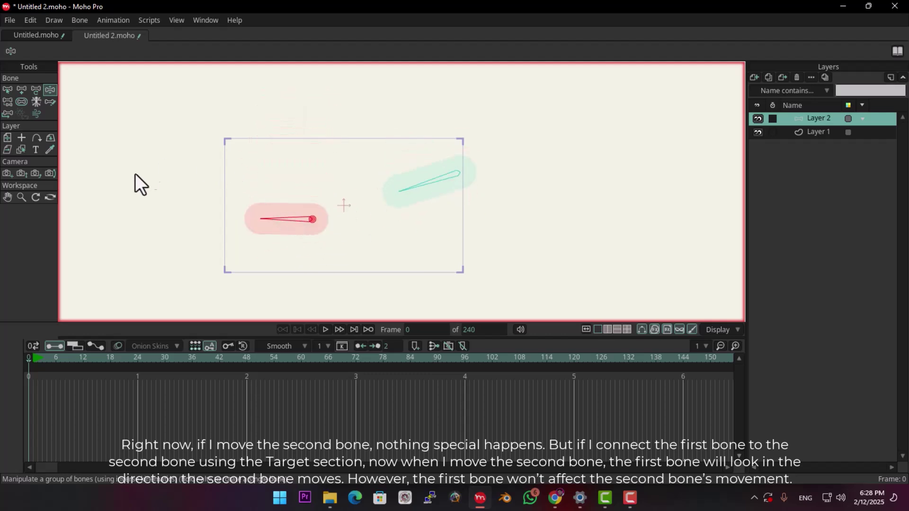
- Enable Ignored by IK for bone B1 in its bone constraints
{"action": "left_click", "coordinate": [8, 90]}
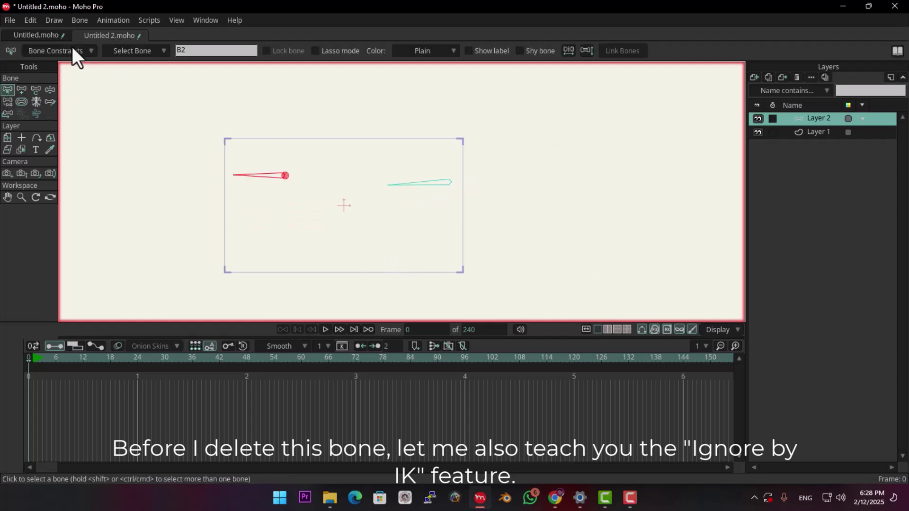
{"action": "left_click", "coordinate": [56, 50]}
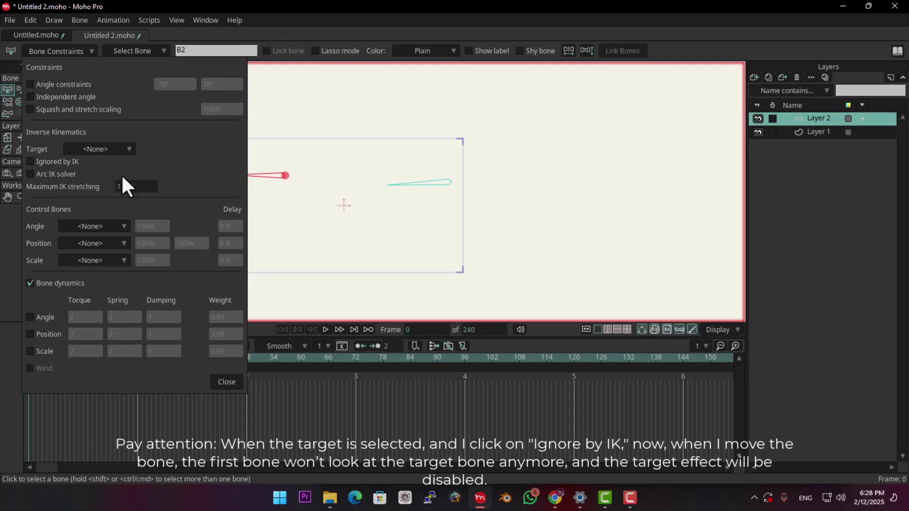
{"action": "left_click", "coordinate": [427, 185]}
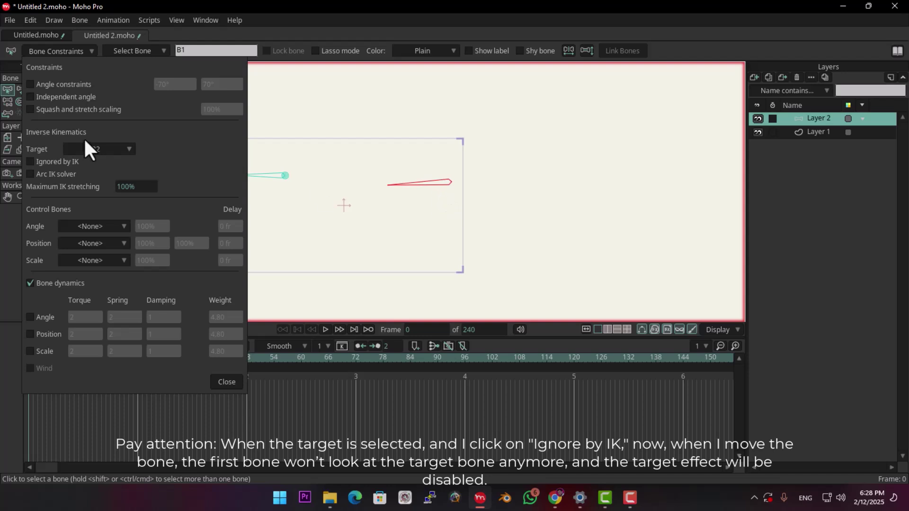
{"action": "left_click", "coordinate": [64, 163]}
{"action": "left_click", "coordinate": [80, 50]}
- Move the target bone B2 with Manipulate Bones to check B1's response with Ignored by IK enabled
{"action": "left_click", "coordinate": [49, 89]}
{"action": "left_click", "coordinate": [239, 176]}
{"action": "left_click_drag", "start_coordinate": [252, 156], "coordinate": [263, 237]}
- Turn off Ignored by IK for bone B1 in its bone constraints
{"action": "left_click", "coordinate": [7, 89]}
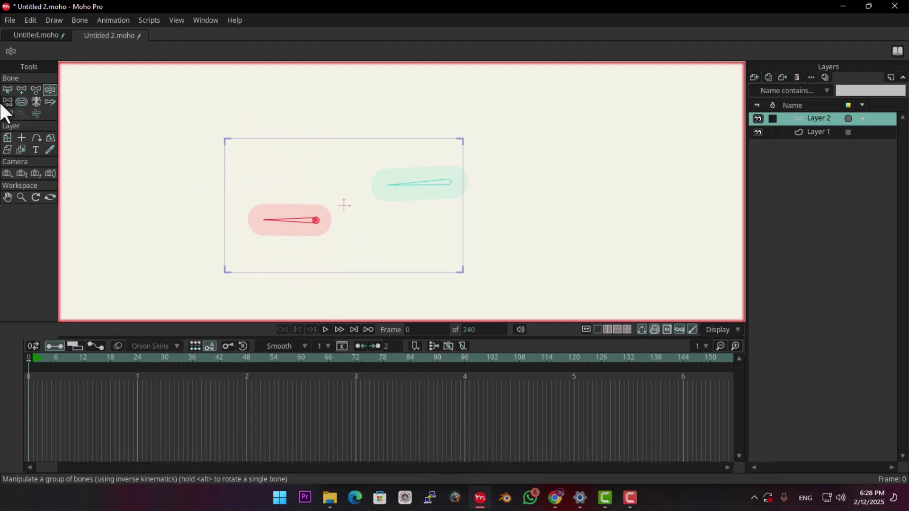
{"action": "left_click", "coordinate": [55, 50]}
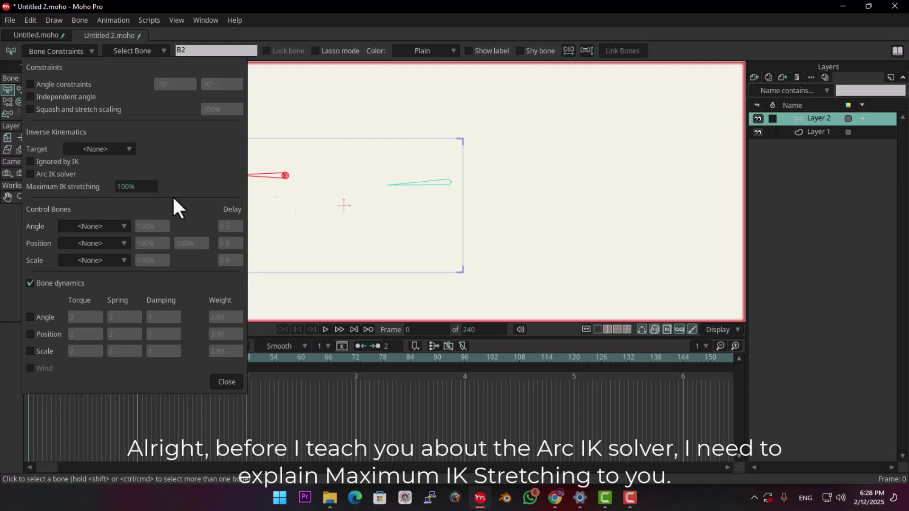
{"action": "left_click", "coordinate": [279, 176]}
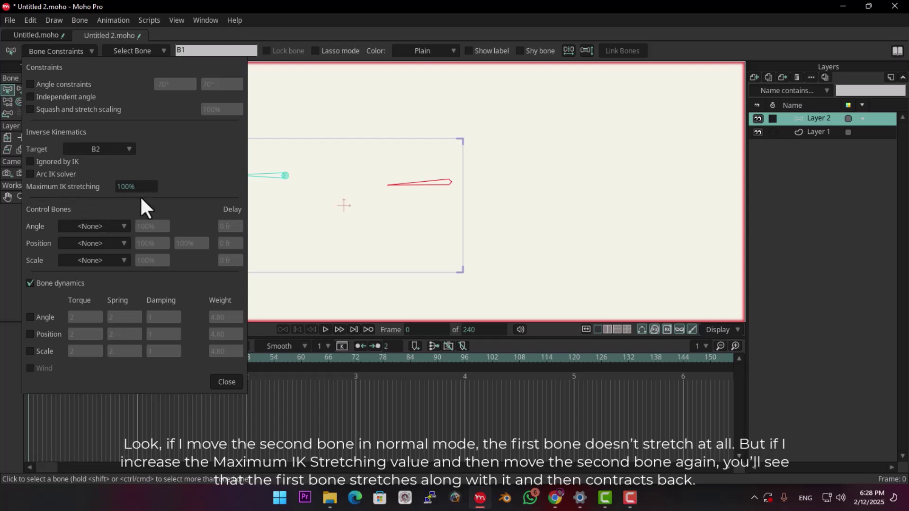
{"action": "left_click", "coordinate": [87, 53]}
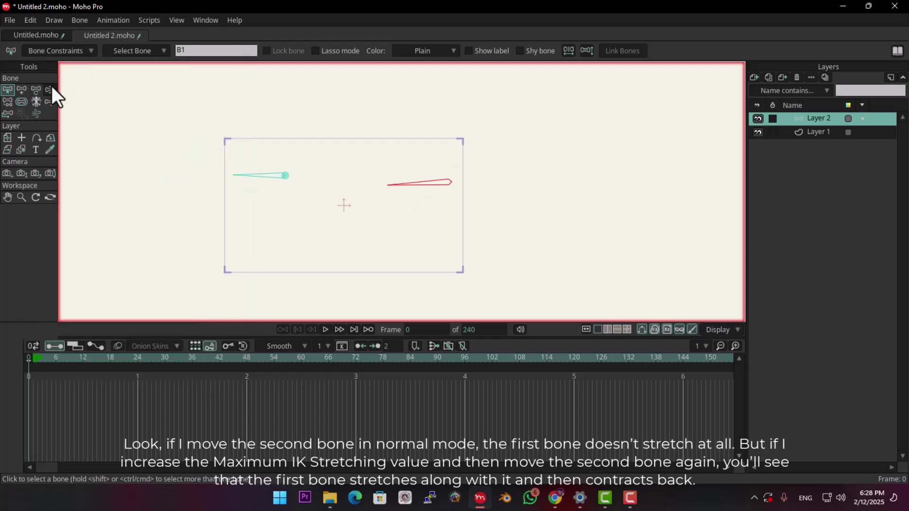
- Move the target bone B2 to check B1's behaviour at 100% maximum IK stretching
{"action": "left_click", "coordinate": [50, 89]}
{"action": "left_click_drag", "start_coordinate": [270, 185], "coordinate": [278, 205]}
{"action": "left_click", "coordinate": [8, 89]}
- Set the maximum IK stretching of bone B1 to 200%
{"action": "key", "text": "Up"}
{"action": "left_click", "coordinate": [59, 51]}
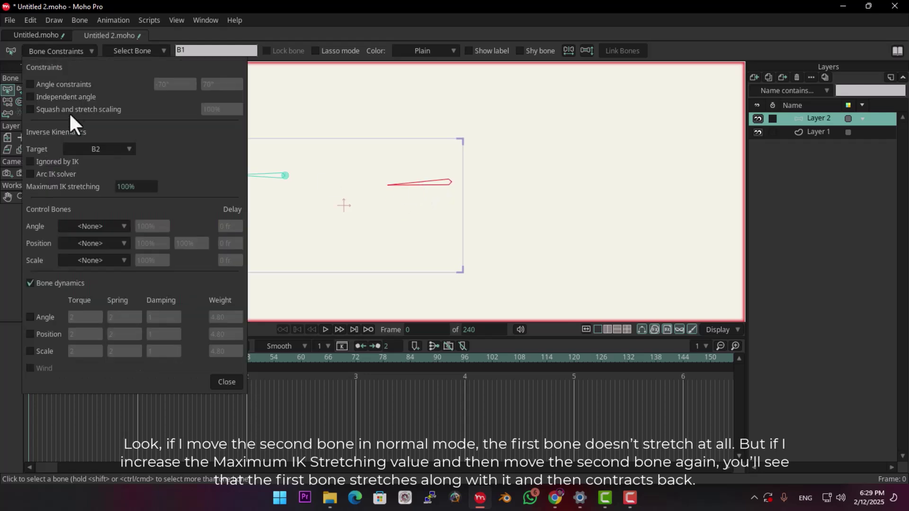
{"action": "left_click_drag", "start_coordinate": [127, 187], "coordinate": [676, 185]}
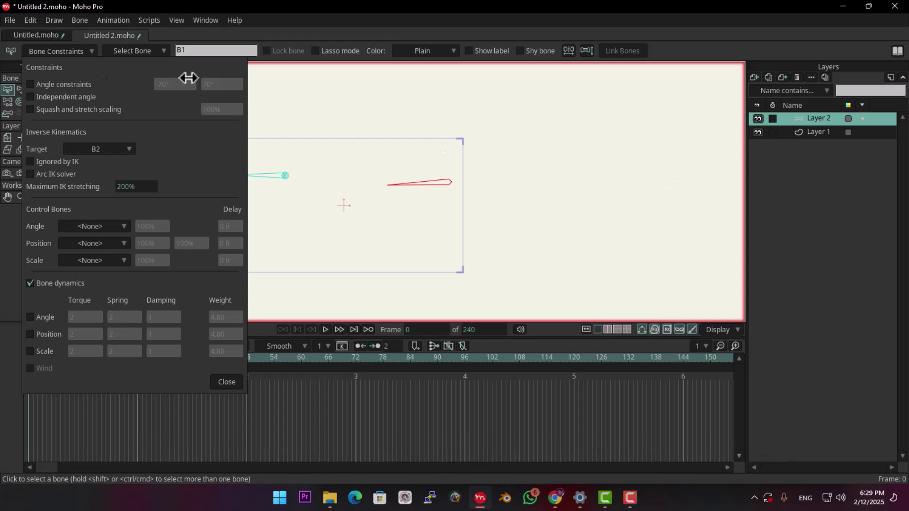
{"action": "left_click", "coordinate": [73, 50]}
- Test B1's stretching by moving the target bone B2 away with Manipulate Bones
{"action": "left_click", "coordinate": [50, 89]}
{"action": "left_click_drag", "start_coordinate": [260, 177], "coordinate": [227, 182]}
{"action": "left_click", "coordinate": [7, 90]}
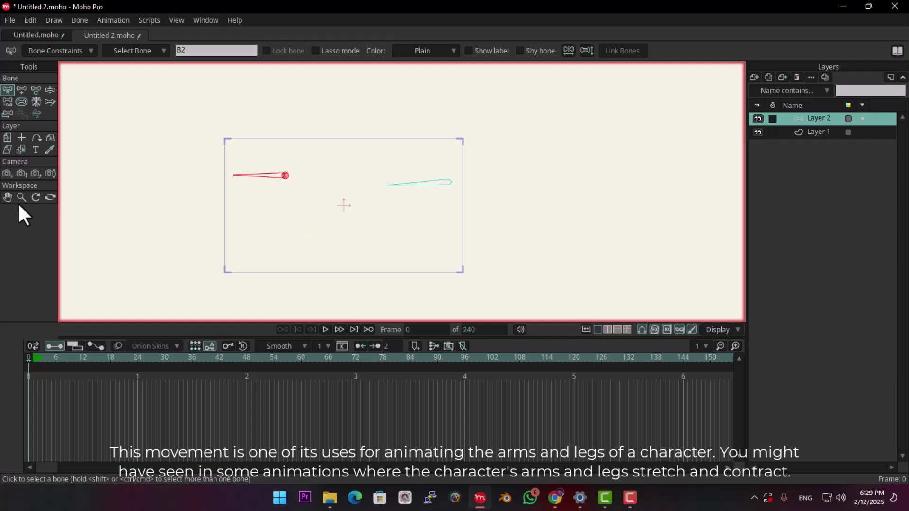
- Close the bone constraints and delete both existing bones, B1 and B2, from Layer 2
{"action": "left_click", "coordinate": [65, 51]}
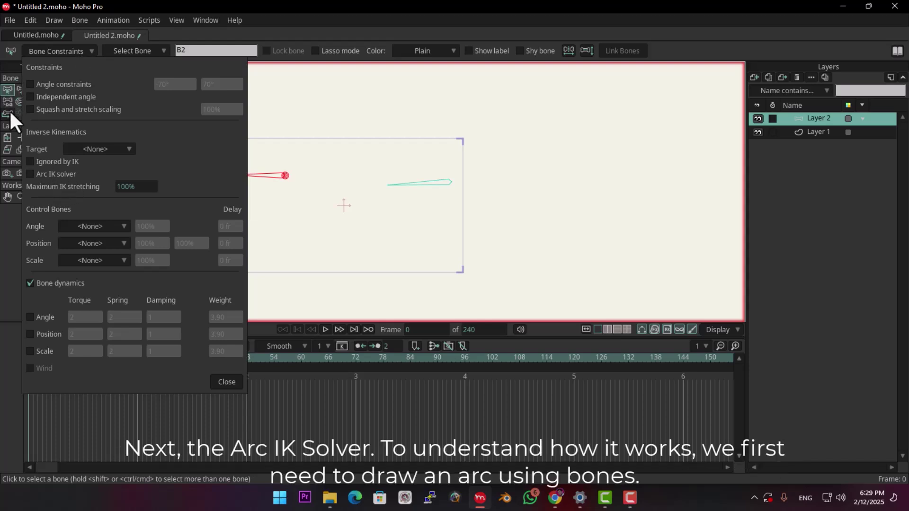
{"action": "left_click", "coordinate": [500, 172]}
{"action": "left_click", "coordinate": [99, 149]}
{"action": "left_click", "coordinate": [122, 141]}
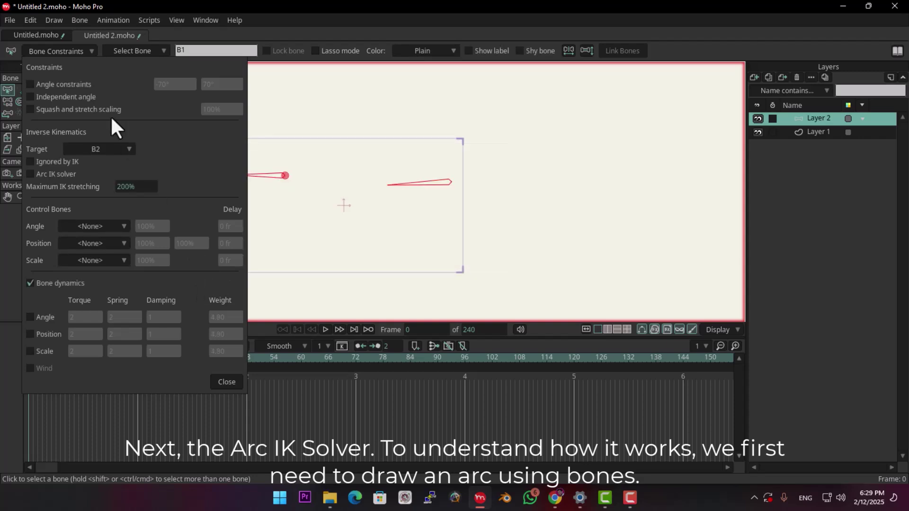
{"action": "left_click", "coordinate": [76, 53]}
{"action": "left_click", "coordinate": [493, 249]}
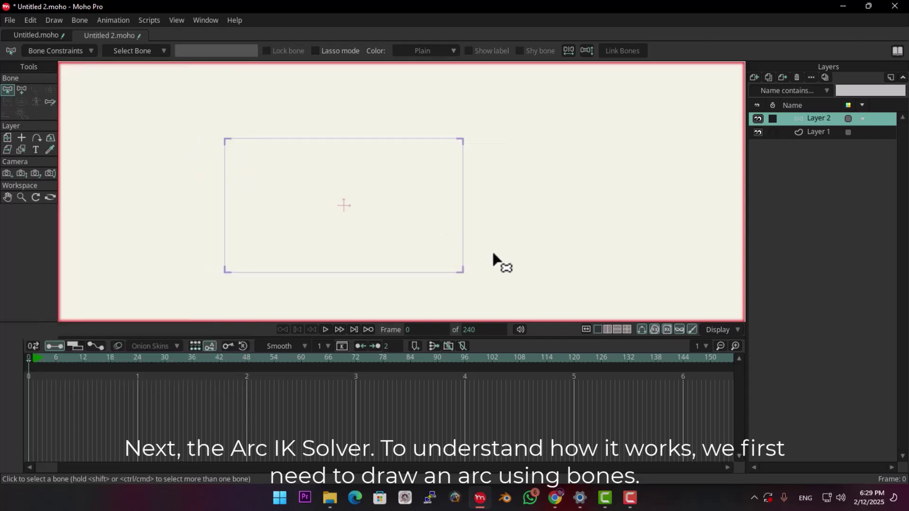
- Draw a chain of eight connected bones forming a rounded arc that is open at the top
{"action": "left_click", "coordinate": [21, 90]}
{"action": "left_click_drag", "start_coordinate": [387, 147], "coordinate": [414, 175]}
{"action": "left_click_drag", "start_coordinate": [414, 176], "coordinate": [420, 233]}
{"action": "left_click_drag", "start_coordinate": [420, 233], "coordinate": [385, 276]}
{"action": "left_click_drag", "start_coordinate": [385, 276], "coordinate": [310, 288]}
{"action": "mouse_move", "coordinate": [310, 289]}
{"action": "left_mouse_down"}
{"action": "mouse_move", "coordinate": [253, 272]}
{"action": "mouse_move", "coordinate": [246, 223]}
{"action": "left_mouse_up"}
- Test how the arc-shaped bone chain bends without the Arc IK solver by moving its end bone with Manipulate Bones
{"action": "mouse_move", "coordinate": [259, 175]}
{"action": "left_mouse_down"}
{"action": "mouse_move", "coordinate": [280, 147]}
{"action": "mouse_move", "coordinate": [280, 163]}
{"action": "mouse_move", "coordinate": [376, 212]}
{"action": "mouse_move", "coordinate": [393, 137]}
{"action": "mouse_move", "coordinate": [188, 318]}
{"action": "mouse_move", "coordinate": [453, 282]}
{"action": "mouse_move", "coordinate": [373, 122]}
{"action": "mouse_move", "coordinate": [286, 254]}
{"action": "mouse_move", "coordinate": [295, 194]}
{"action": "left_mouse_up"}
{"action": "left_click", "coordinate": [7, 89]}
{"action": "key", "text": "z"}
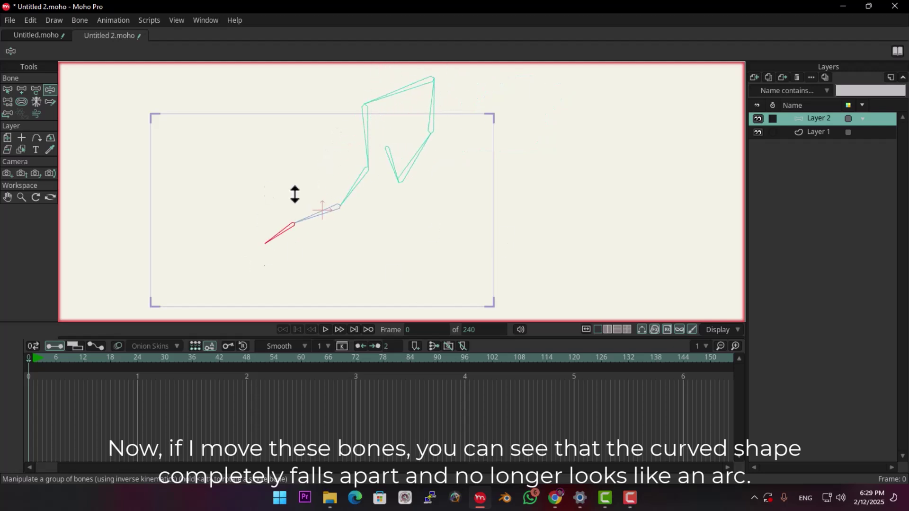
- Select all bones of the arc and turn on Arc IK solver in their bone constraints
{"action": "left_click", "coordinate": [6, 90]}
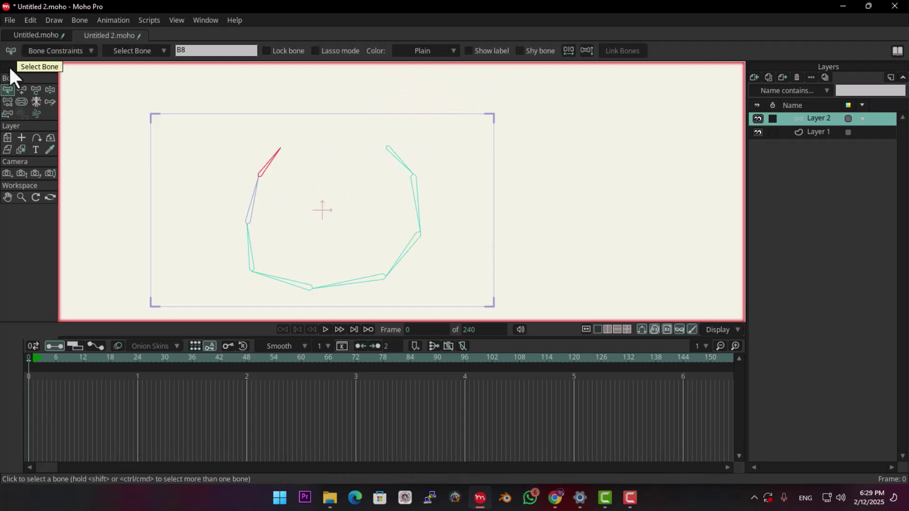
{"action": "key", "text": "ctrl+a"}
{"action": "left_click", "coordinate": [36, 50]}
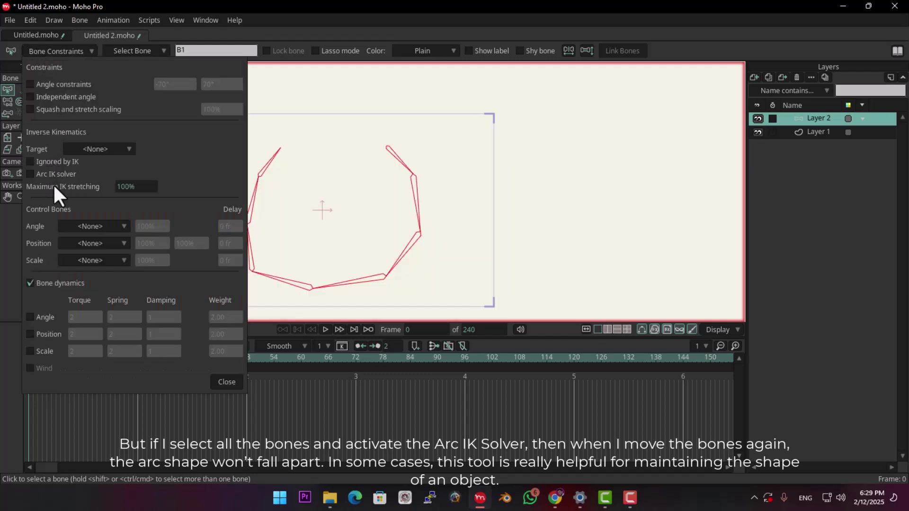
{"action": "key", "text": "Escape"}
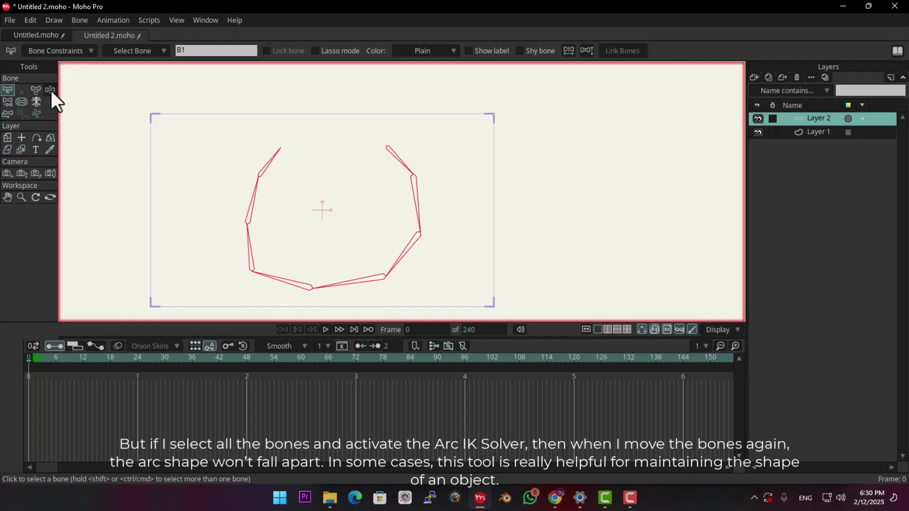
- Test the arc's shape with Arc IK solver enabled by moving its end bone around with Manipulate Bones
{"action": "left_click", "coordinate": [51, 90]}
{"action": "left_click_drag", "start_coordinate": [271, 168], "coordinate": [283, 251]}
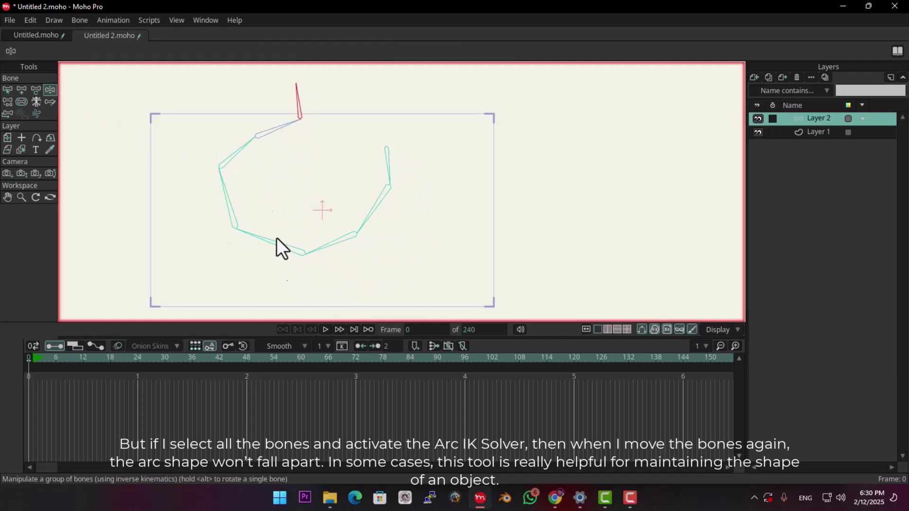
{"action": "left_click_drag", "start_coordinate": [241, 127], "coordinate": [222, 134]}
- Review the inverse kinematics settings in the bone constraints of the arc's last bone, B8
{"action": "left_click", "coordinate": [8, 88]}
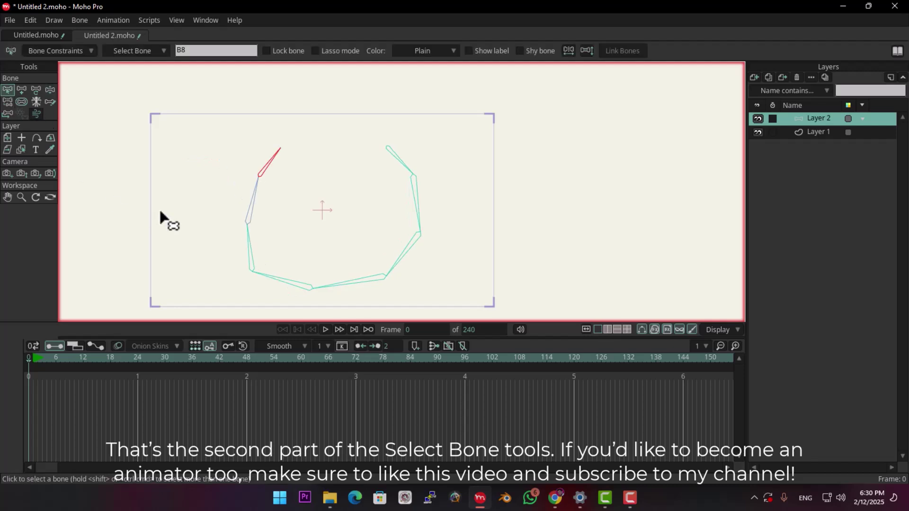
{"action": "left_click", "coordinate": [42, 51]}
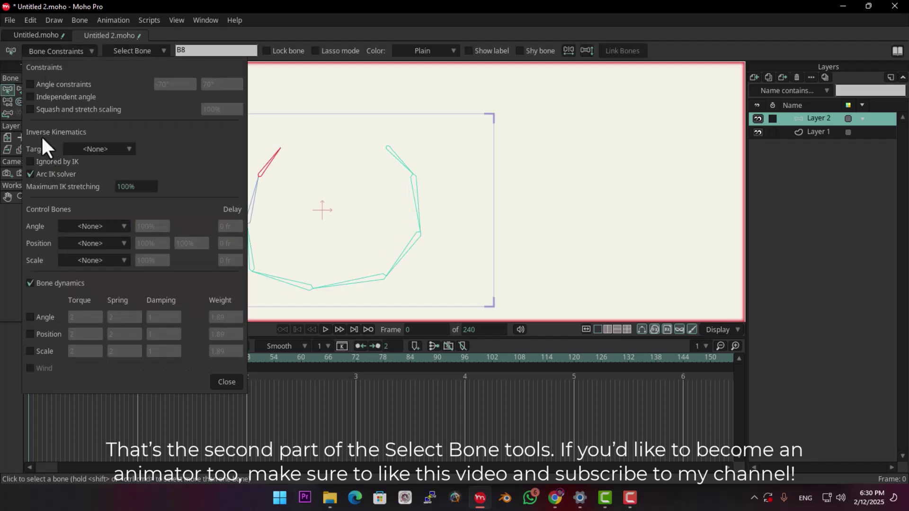
{"action": "left_click", "coordinate": [70, 50]}
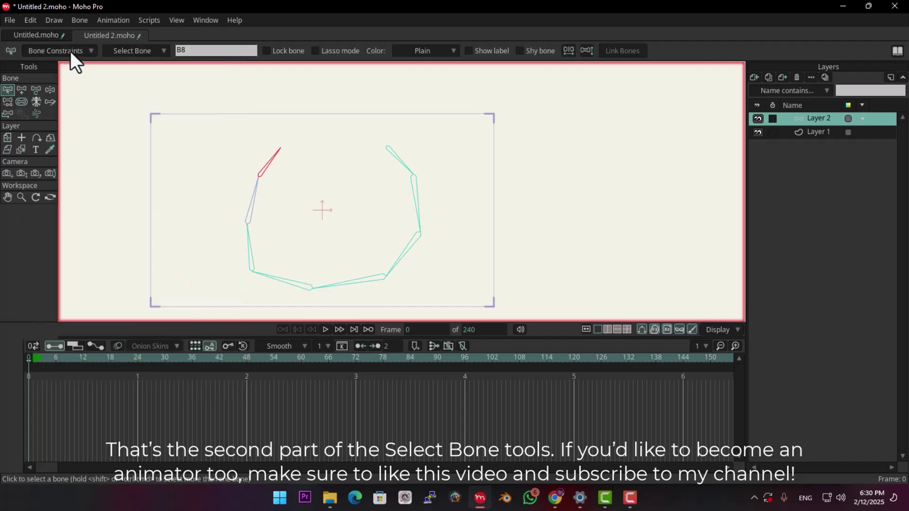